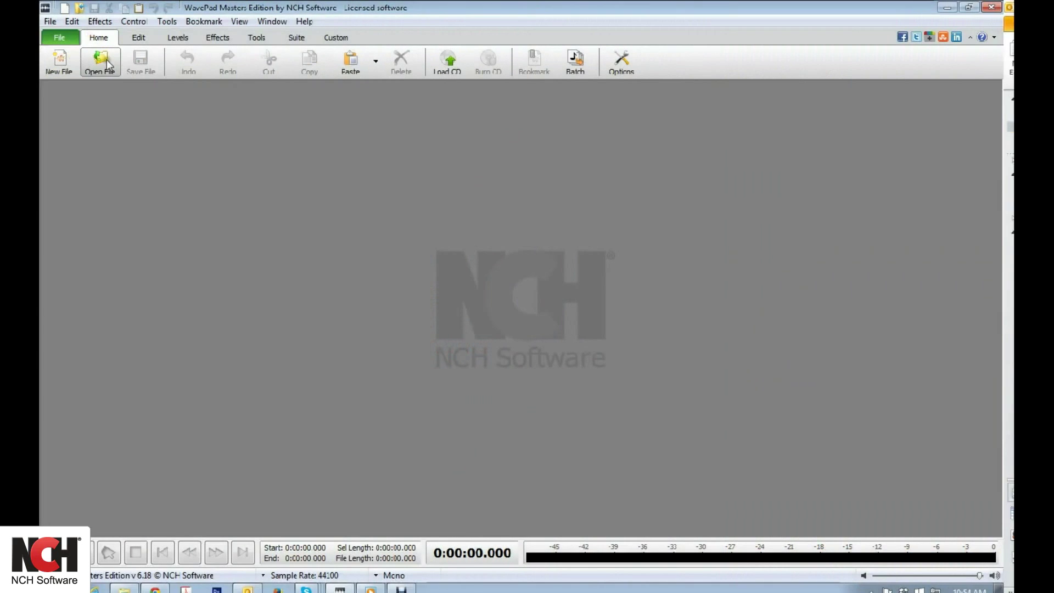
Step: Open August 2014 Mix.mp3 from the Music library with Open File
{"action": "left_click", "coordinate": [108, 66]}
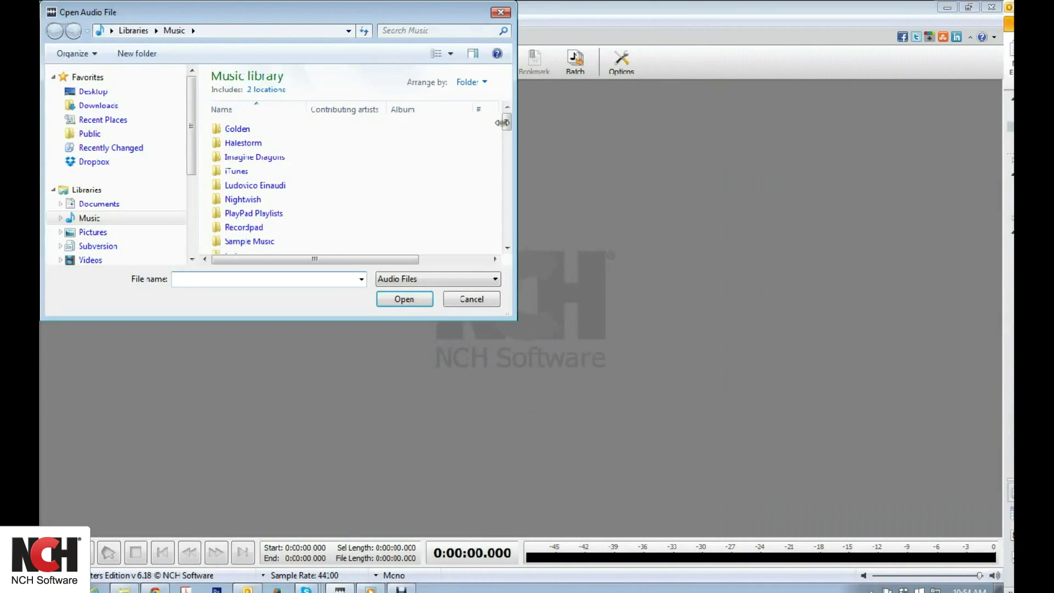
{"action": "left_click_drag", "start_coordinate": [509, 125], "coordinate": [528, 159]}
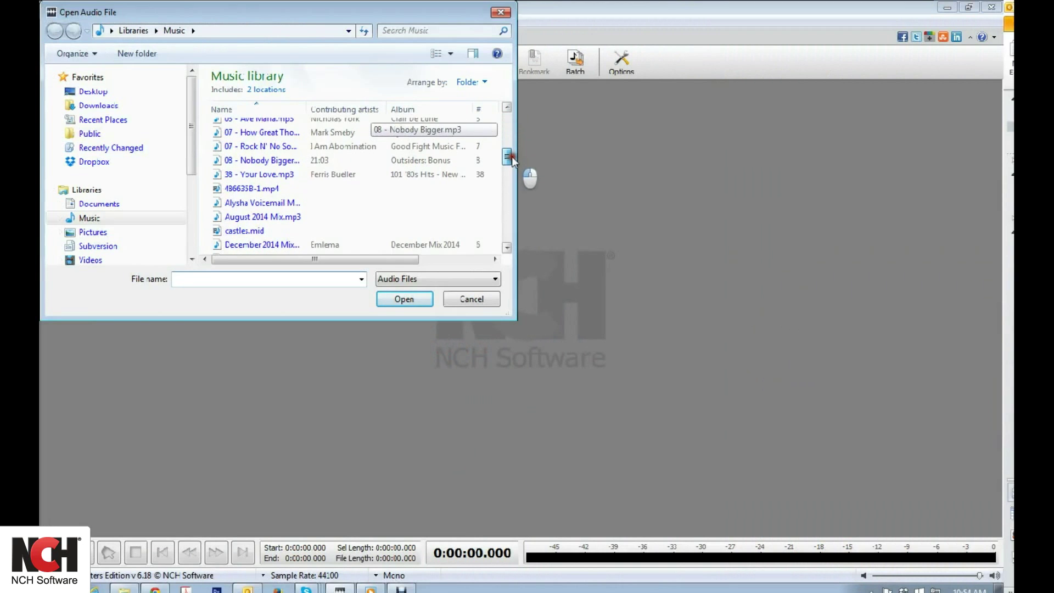
{"action": "double_click", "coordinate": [271, 216]}
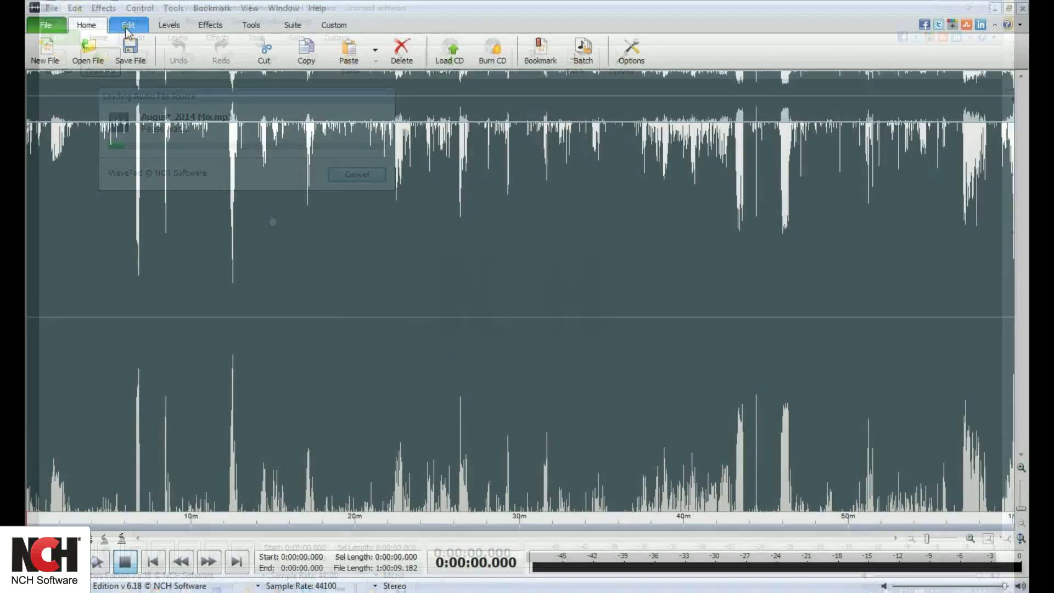
Step: Review the Edit tab Split dropdown and the Edit > Split File submenu options
{"action": "left_click", "coordinate": [127, 27]}
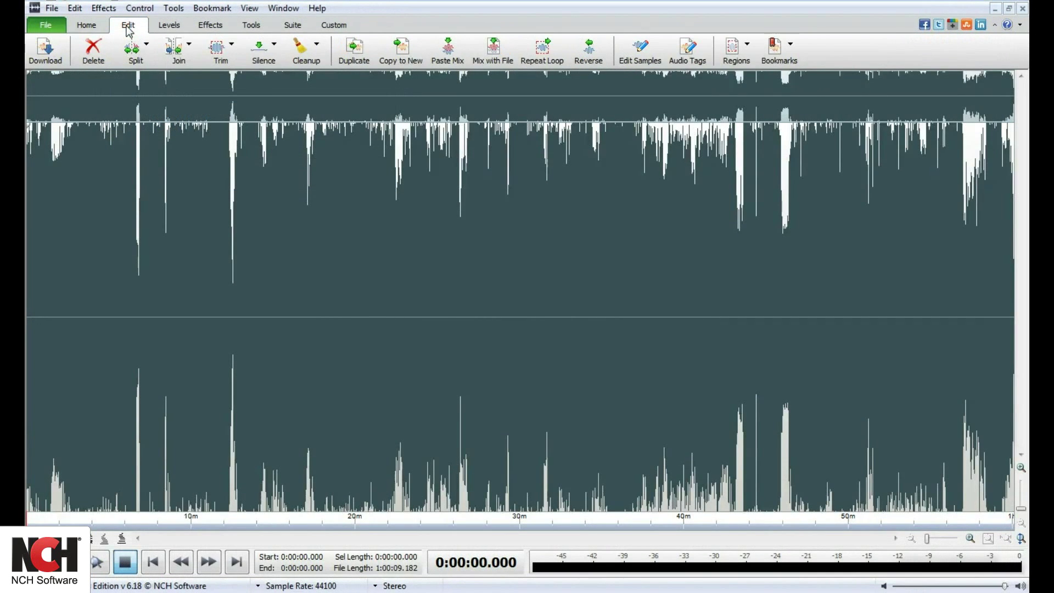
{"action": "left_click", "coordinate": [136, 57]}
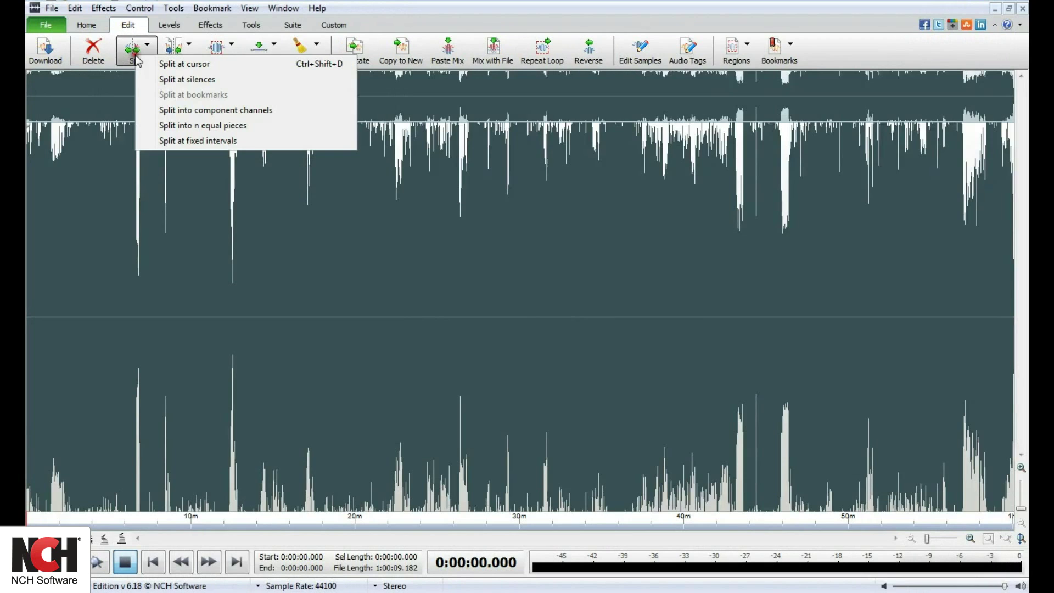
{"action": "left_click", "coordinate": [75, 7]}
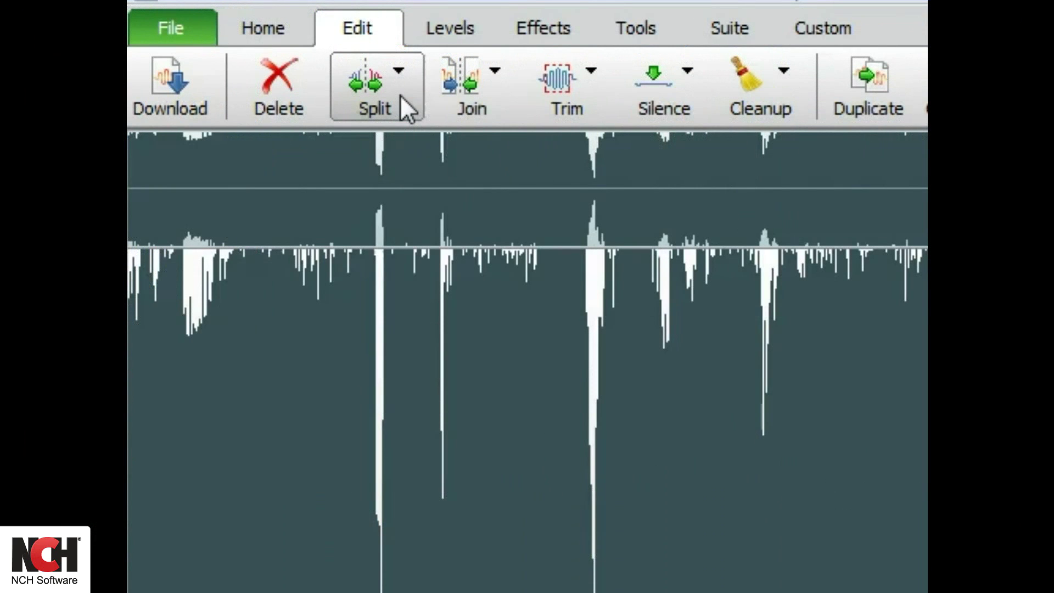
{"action": "left_click", "coordinate": [401, 96]}
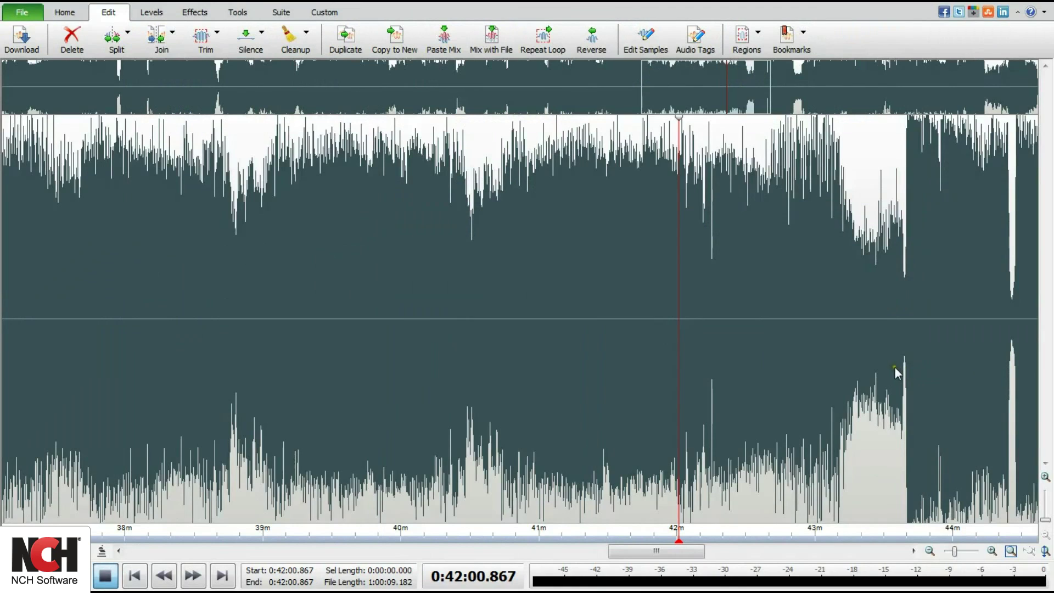
Step: Split the mix at the cursor placed at 43:39.498
{"action": "left_click", "coordinate": [907, 216]}
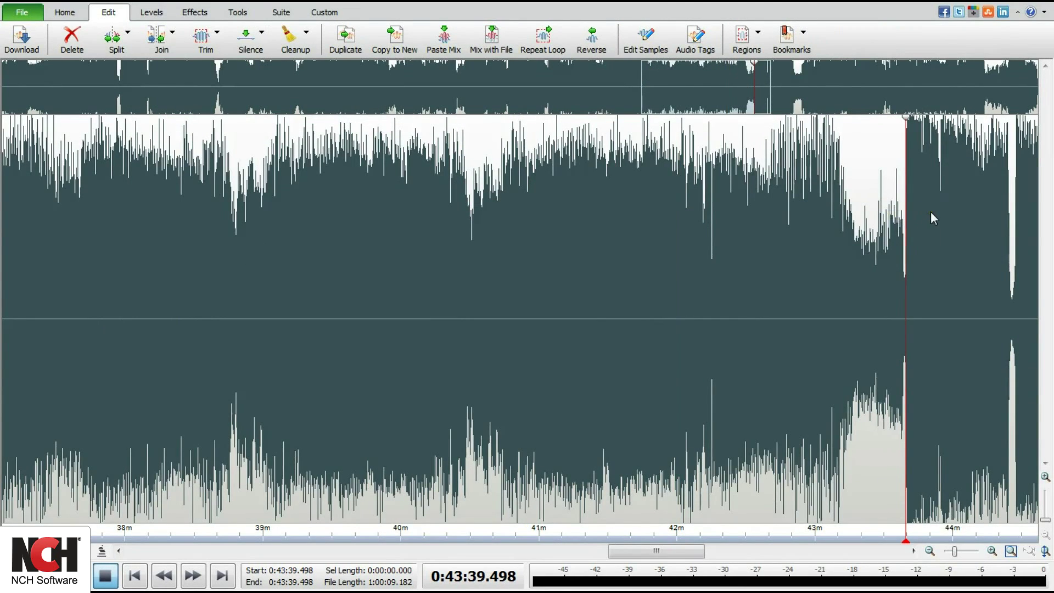
{"action": "left_click", "coordinate": [130, 44]}
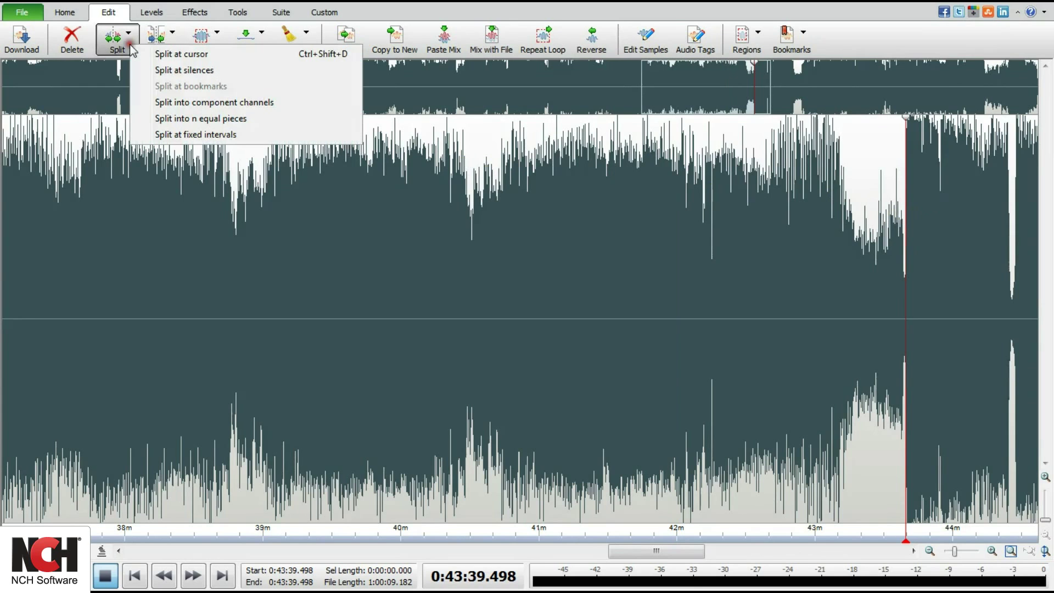
{"action": "left_click", "coordinate": [164, 53]}
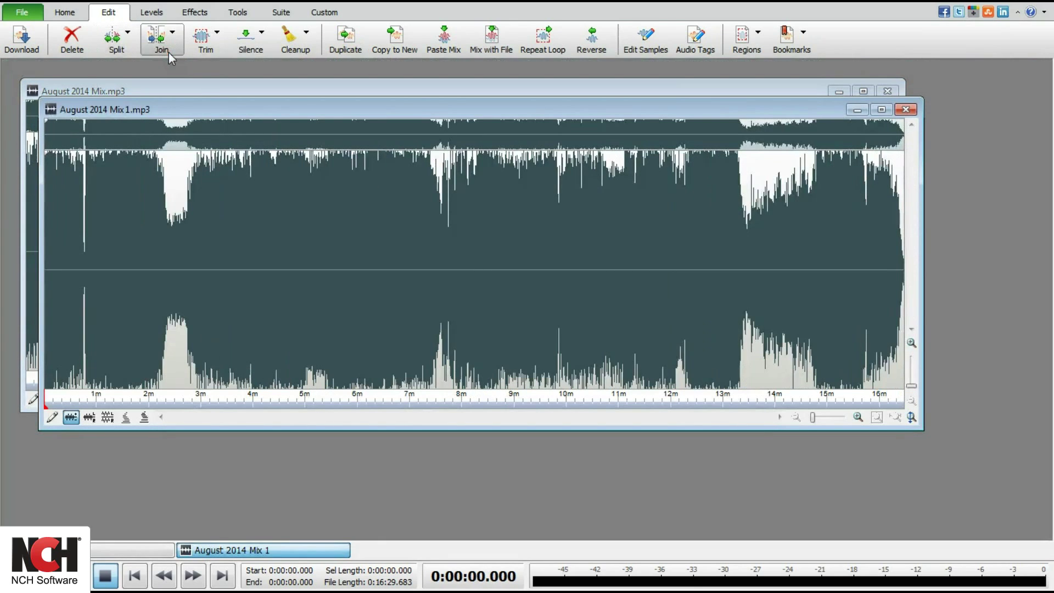
Step: Start saving the split-off August 2014 Mix 1.mp3 with Save File
{"action": "left_click_drag", "start_coordinate": [197, 105], "coordinate": [213, 147]}
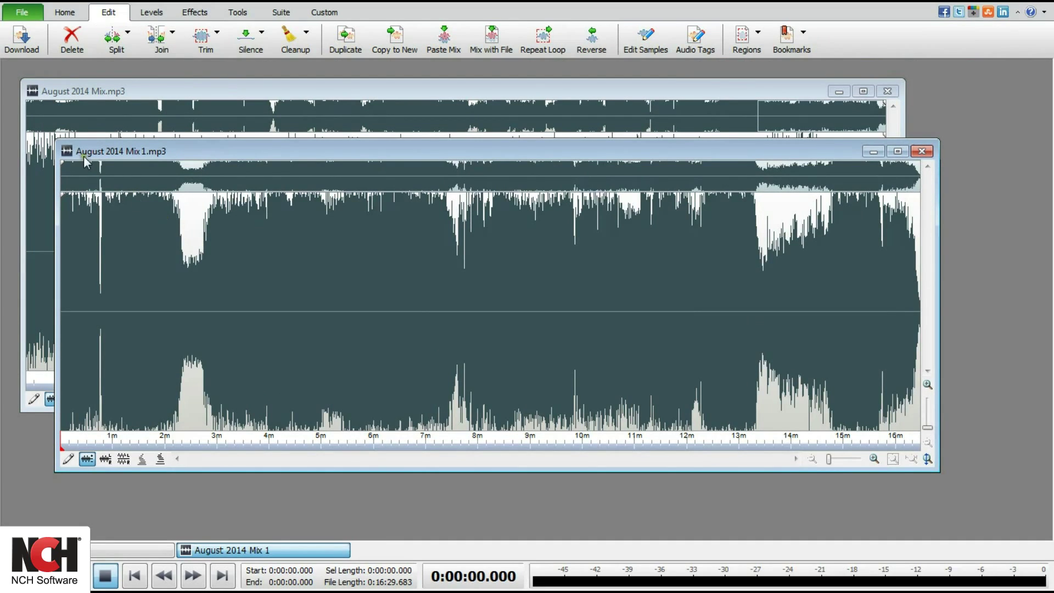
{"action": "left_click", "coordinate": [64, 12]}
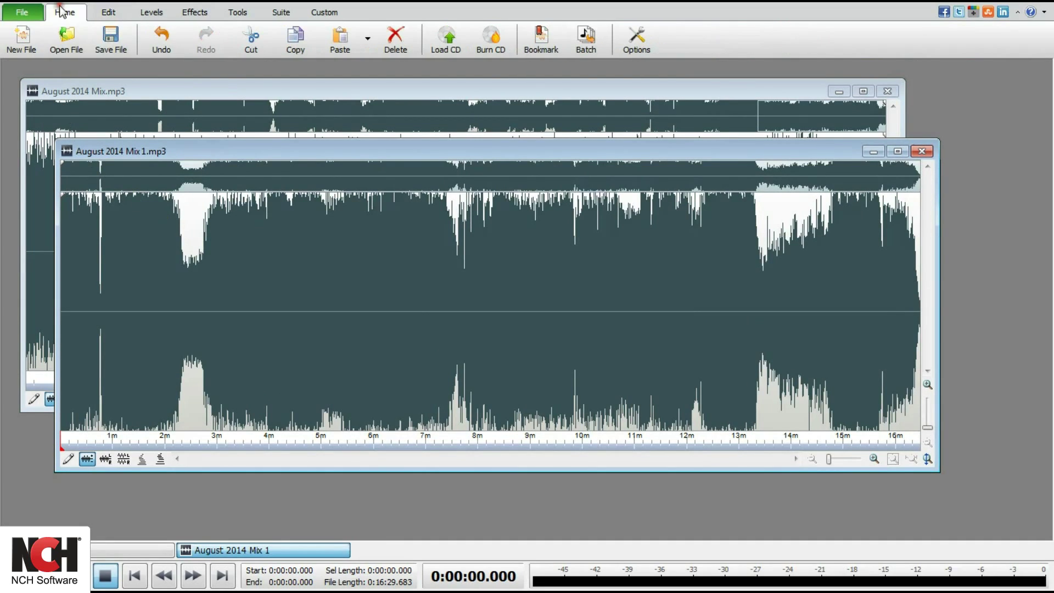
{"action": "left_click", "coordinate": [102, 48]}
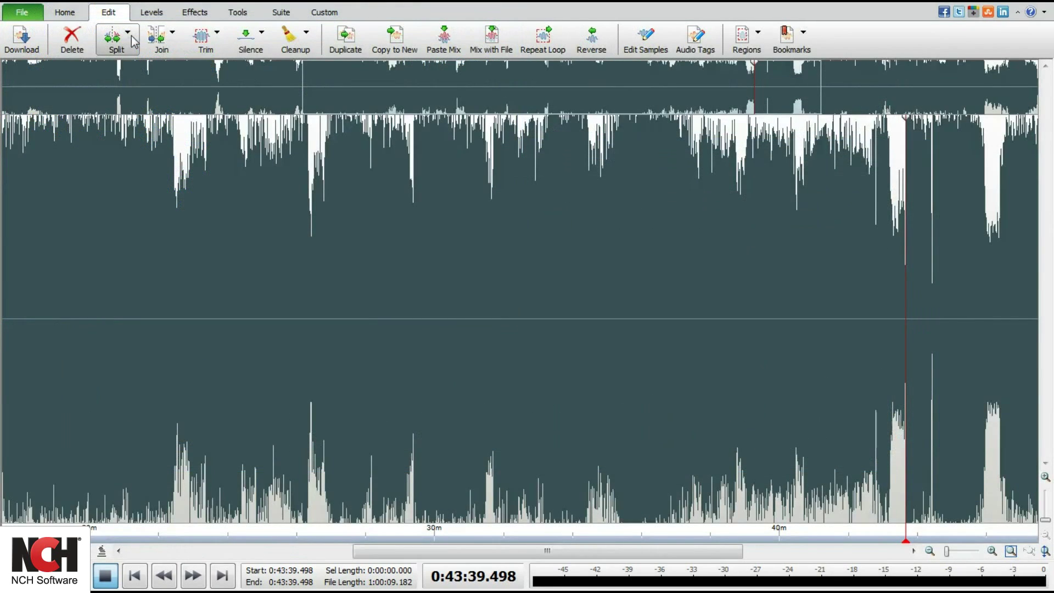
Step: Split the mix into 5 equal pieces, creating Mix 1–5
{"action": "left_click", "coordinate": [128, 33]}
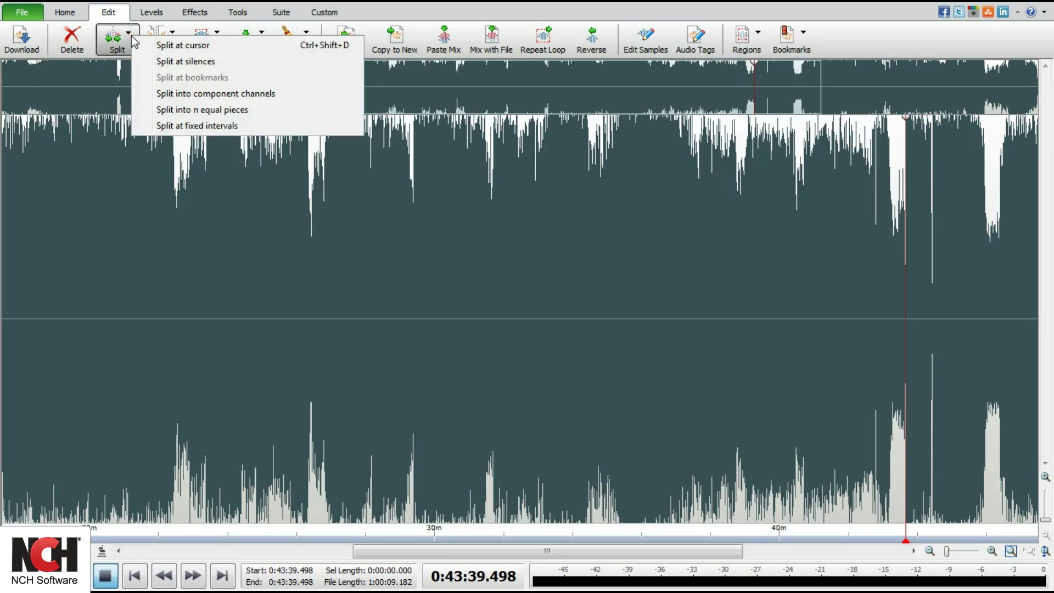
{"action": "left_click", "coordinate": [189, 110]}
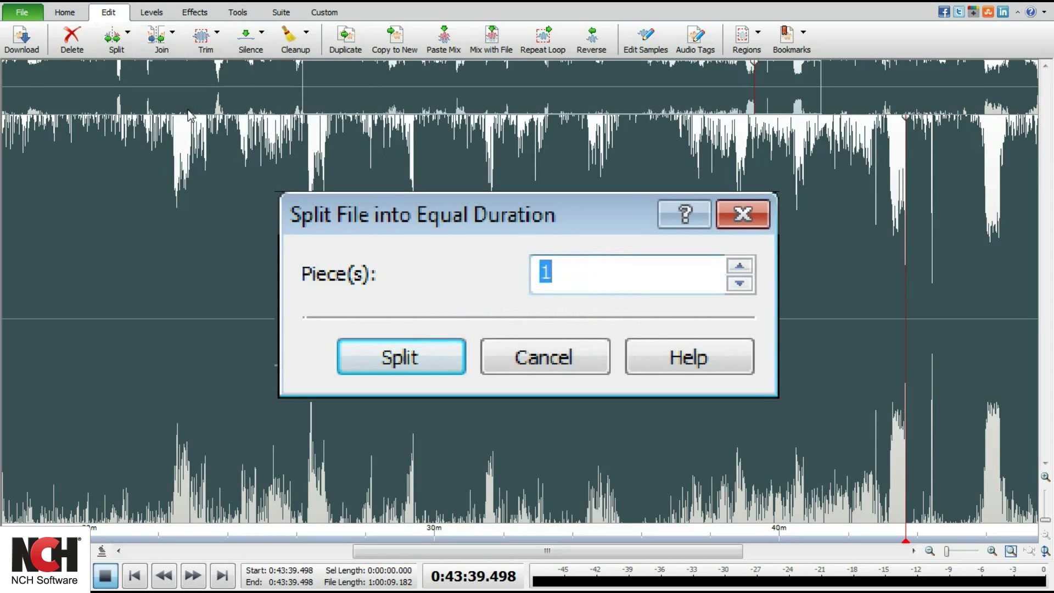
{"action": "type", "text": "5"}
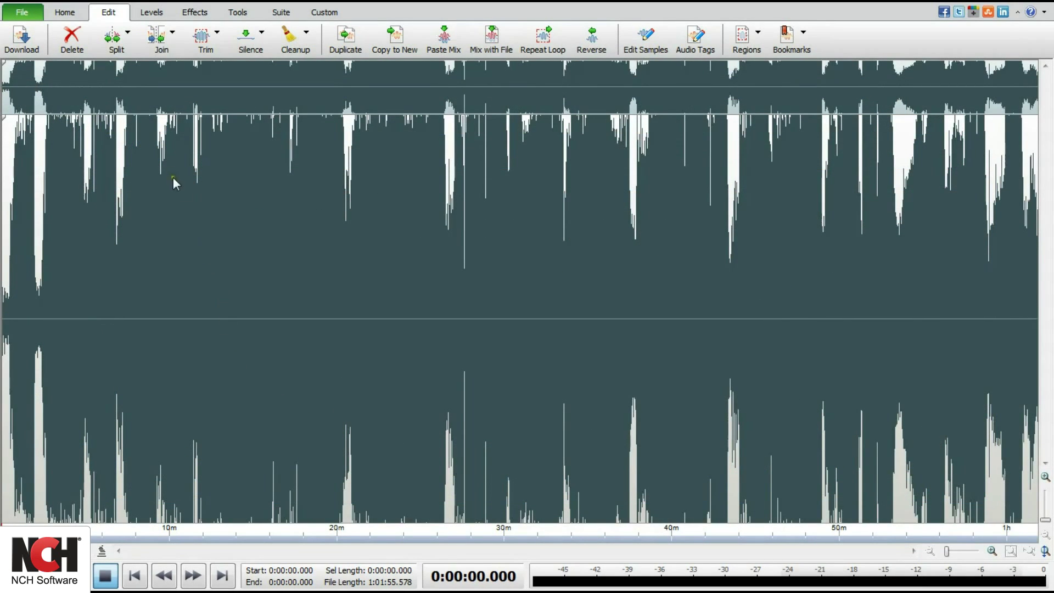
Step: Split at fixed intervals of 0 hours, 10 minutes, 0 seconds, 0 milliseconds
{"action": "left_click", "coordinate": [125, 47]}
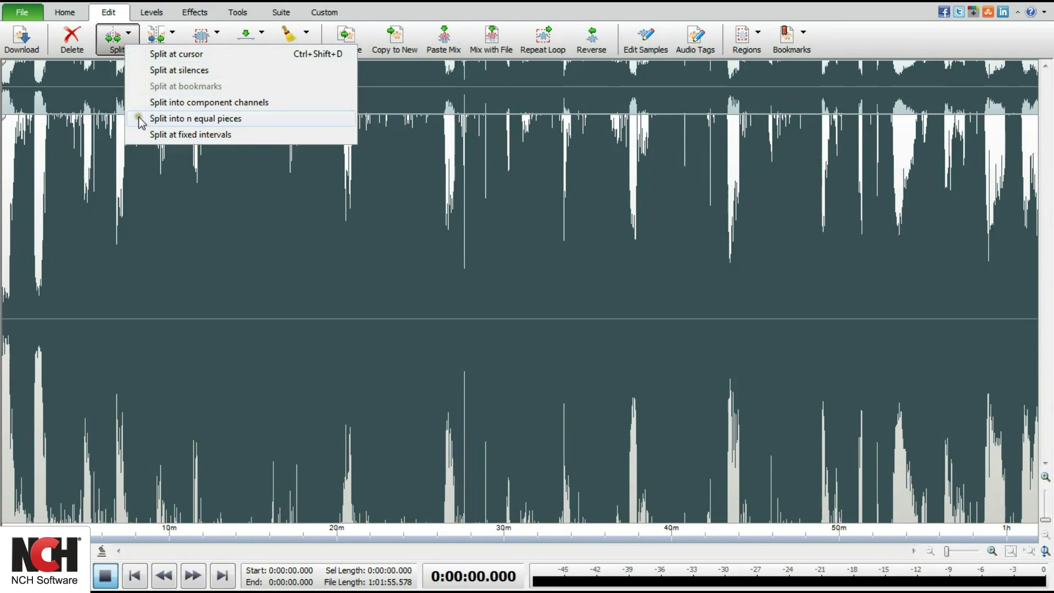
{"action": "left_click", "coordinate": [180, 136]}
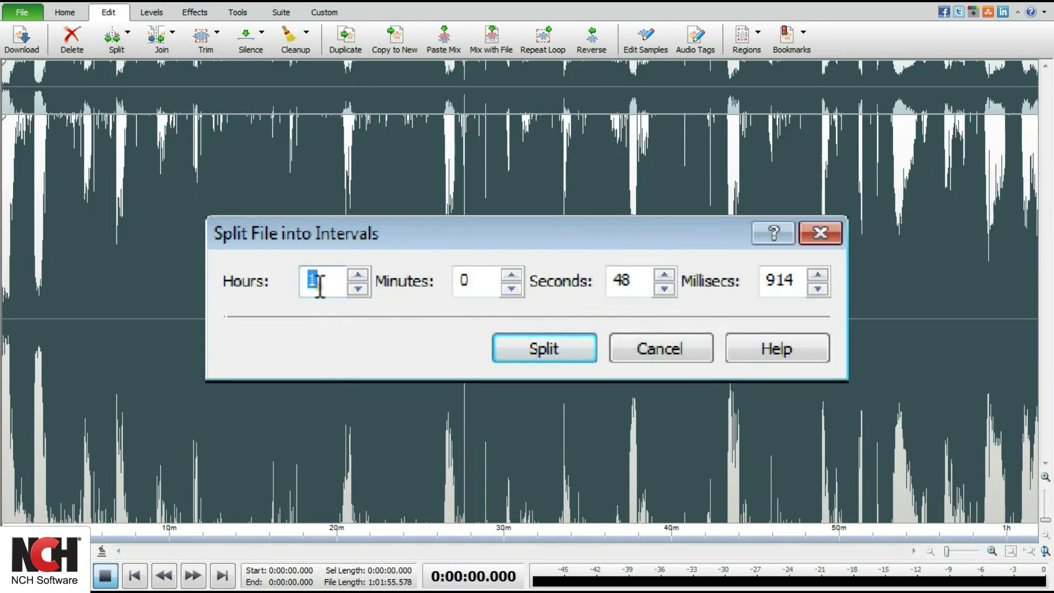
{"action": "type", "text": "0"}
{"action": "left_click", "coordinate": [480, 283]}
{"action": "left_click_drag", "start_coordinate": [481, 282], "coordinate": [448, 287]}
{"action": "type", "text": "10"}
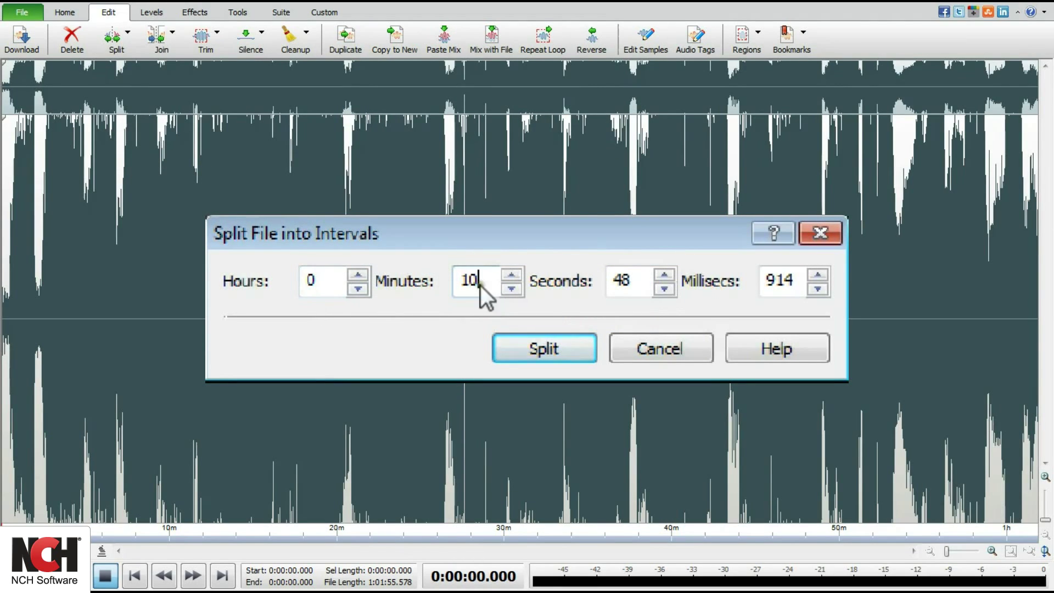
{"action": "double_click", "coordinate": [624, 279]}
{"action": "type", "text": "0"}
{"action": "double_click", "coordinate": [791, 281]}
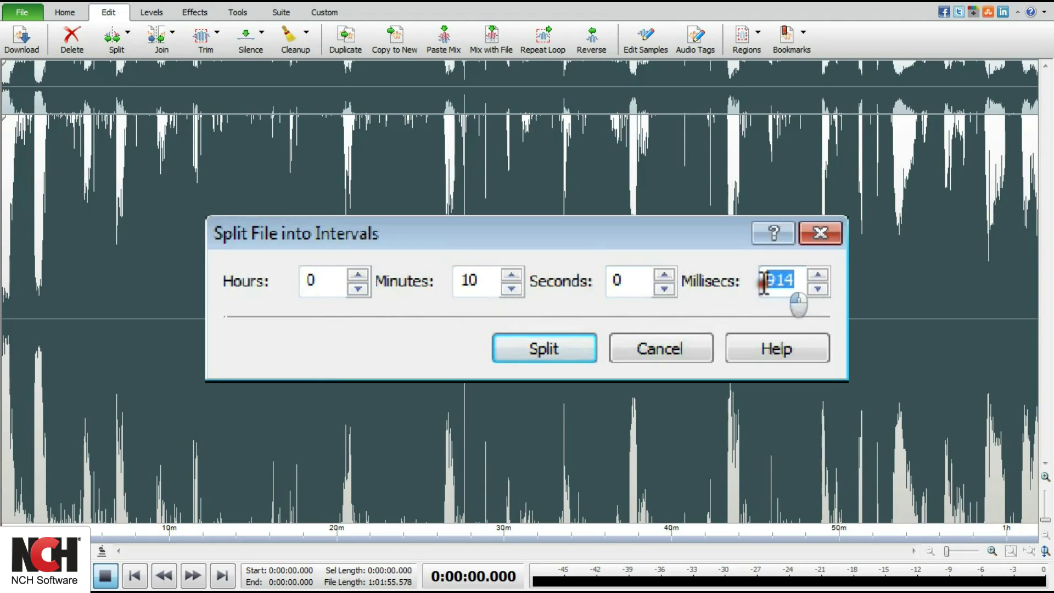
{"action": "type", "text": "0"}
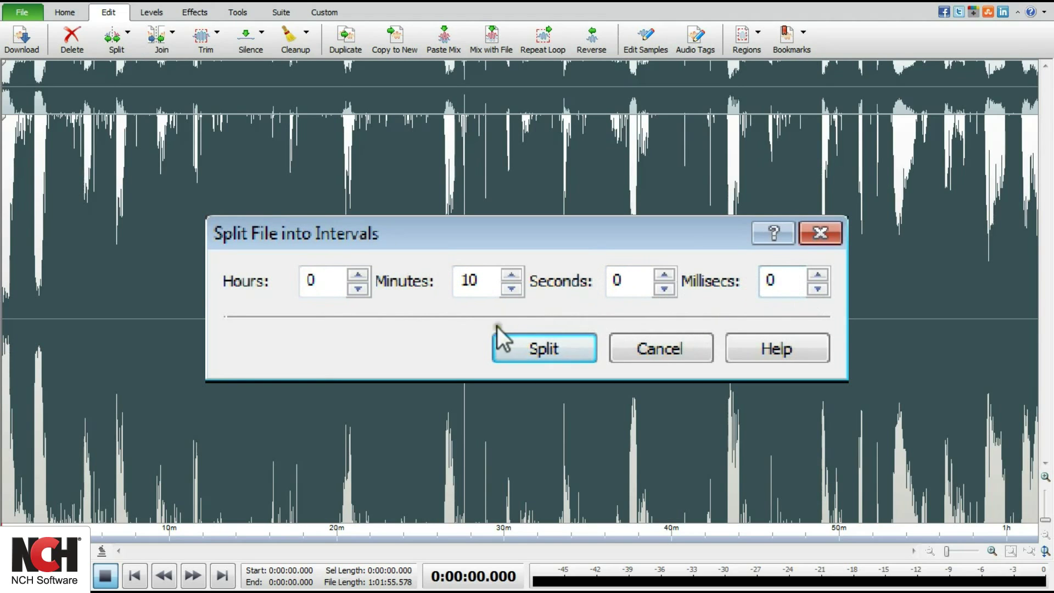
{"action": "key", "text": "Return"}
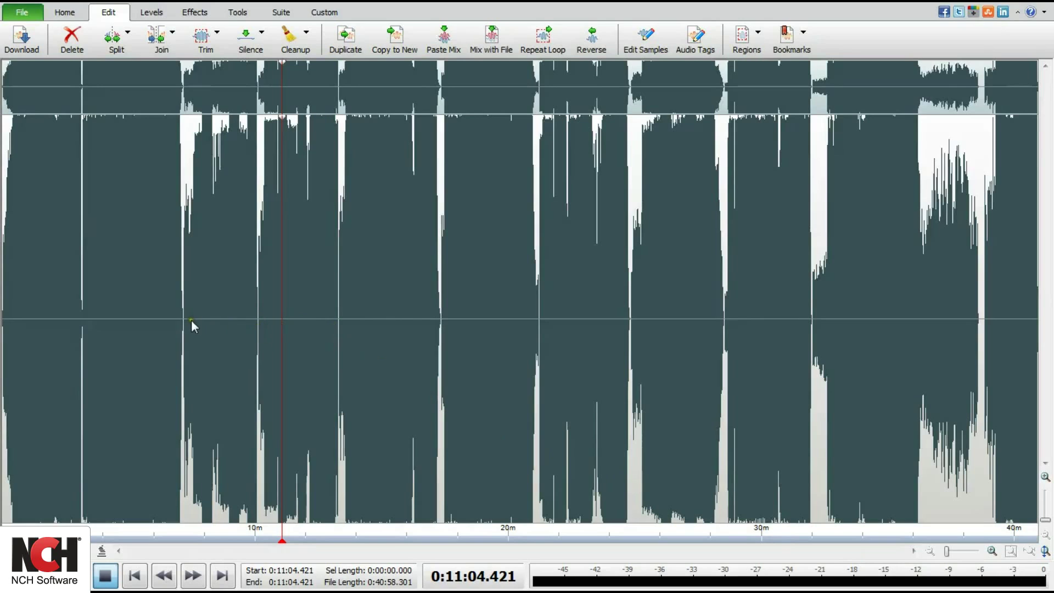
Step: Split the mix at silences using a -36 dB threshold and 200 ms duration
{"action": "left_click", "coordinate": [91, 325]}
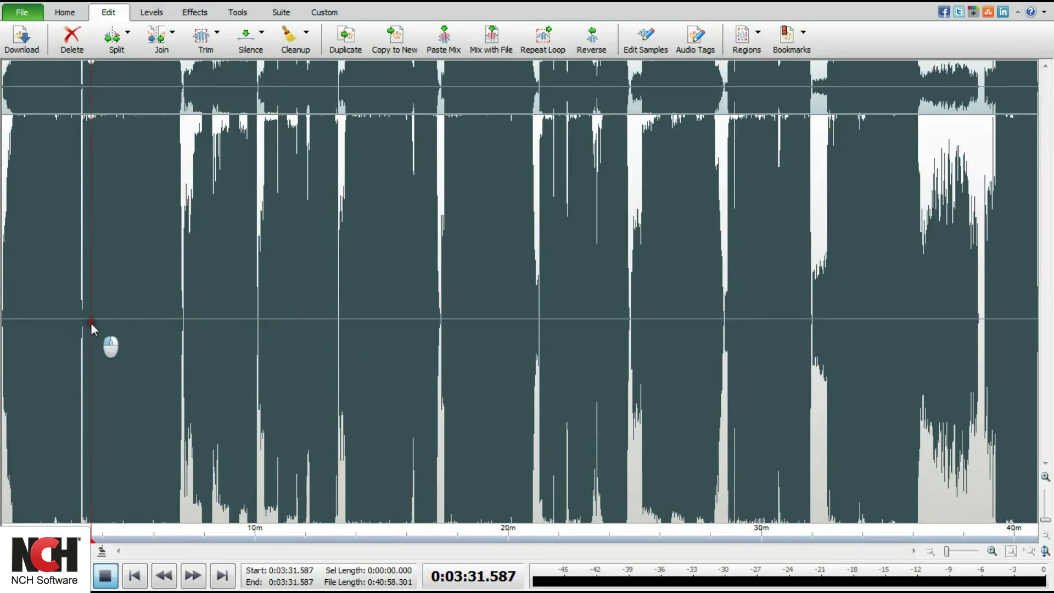
{"action": "scroll", "coordinate": [91, 324], "scroll_direction": "up", "scroll_amount": 1}
{"action": "scroll", "coordinate": [92, 328], "scroll_direction": "up", "scroll_amount": 1}
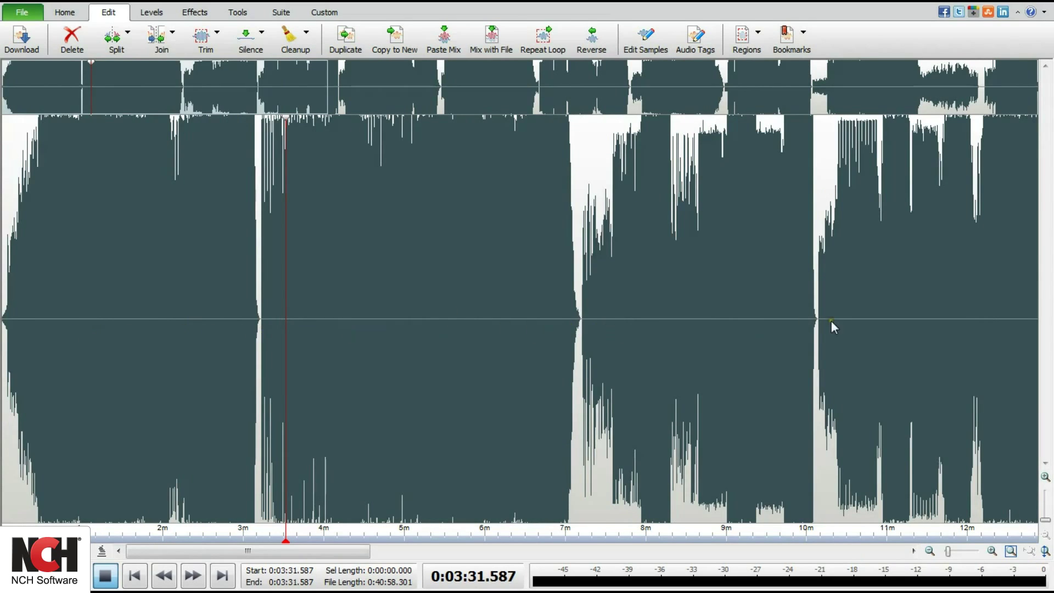
{"action": "left_click", "coordinate": [132, 34]}
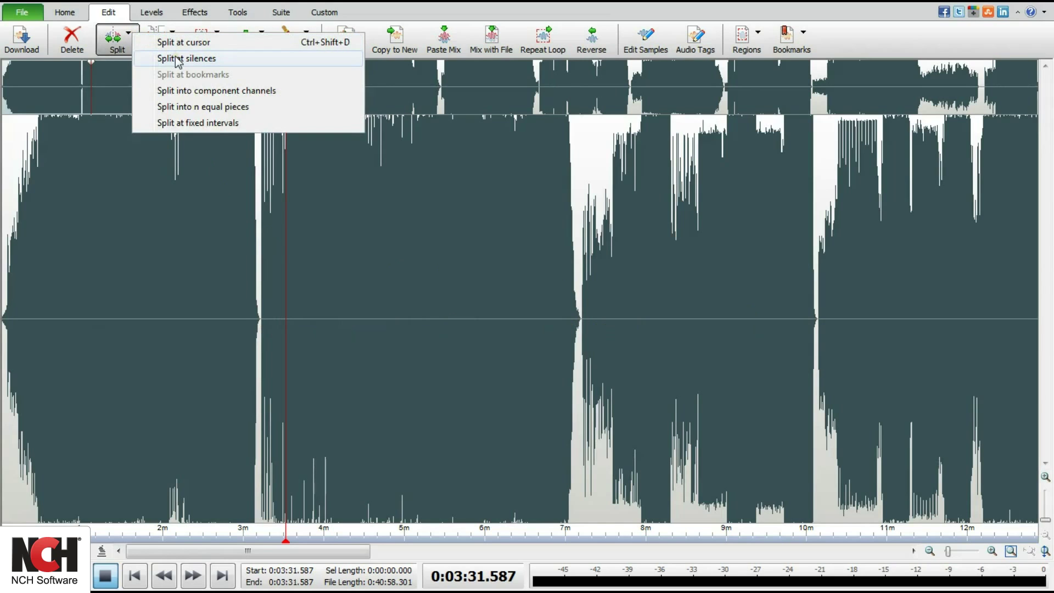
{"action": "left_click", "coordinate": [177, 59]}
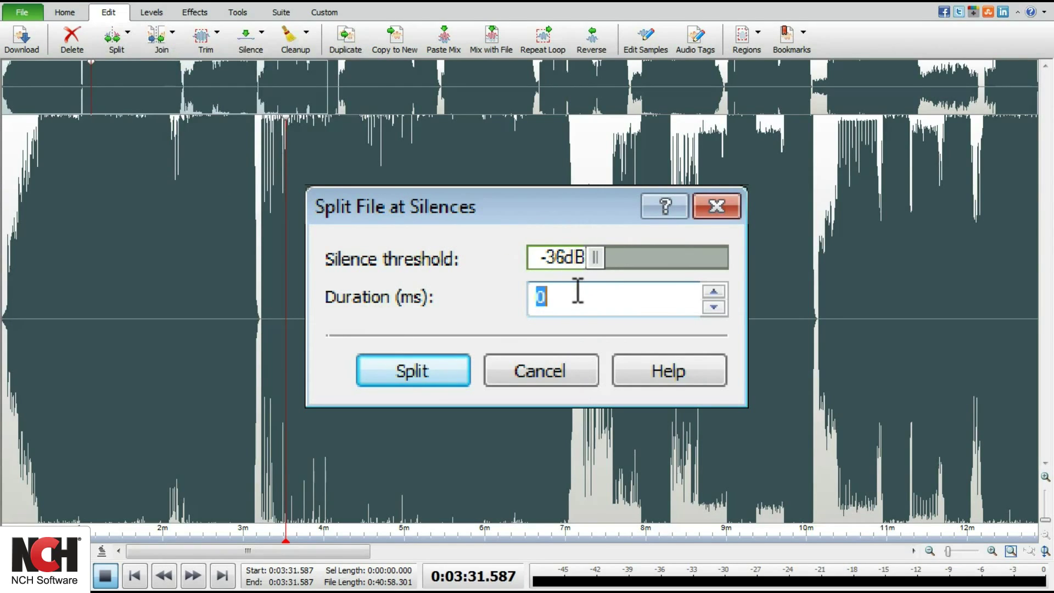
{"action": "type", "text": "200"}
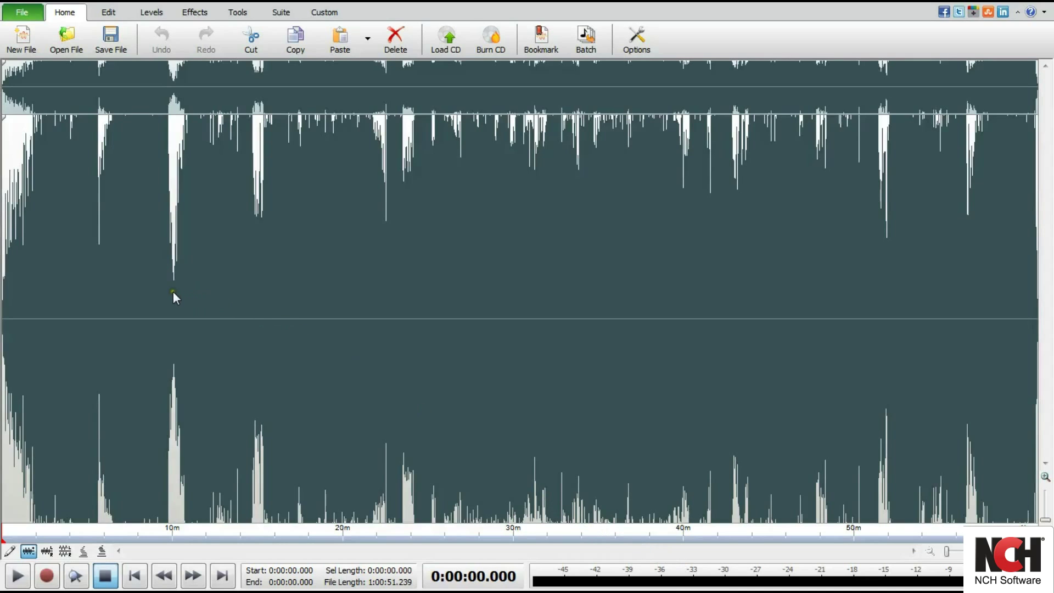
Step: Find the track change near 10:02 by listening and bookmark it as 'Track 1'
{"action": "left_click", "coordinate": [164, 293]}
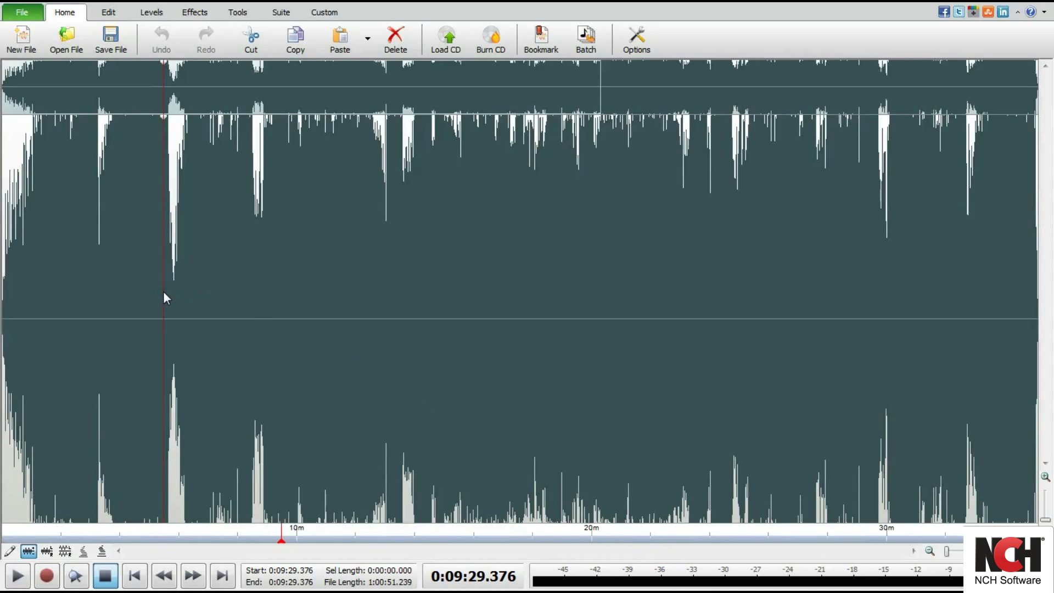
{"action": "scroll", "coordinate": [163, 293], "scroll_direction": "up", "scroll_amount": 3}
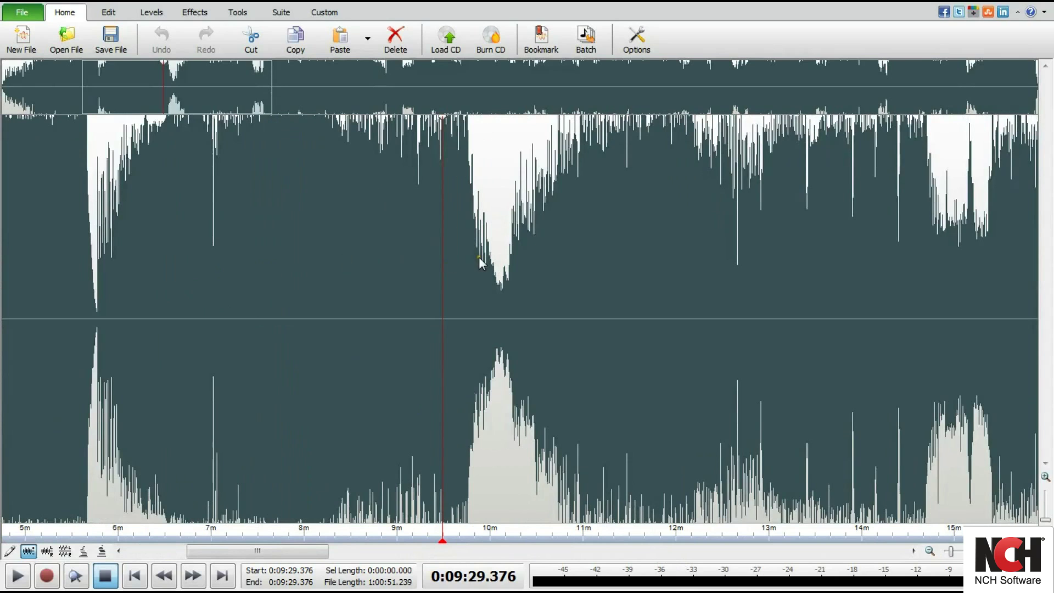
{"action": "left_click", "coordinate": [480, 278]}
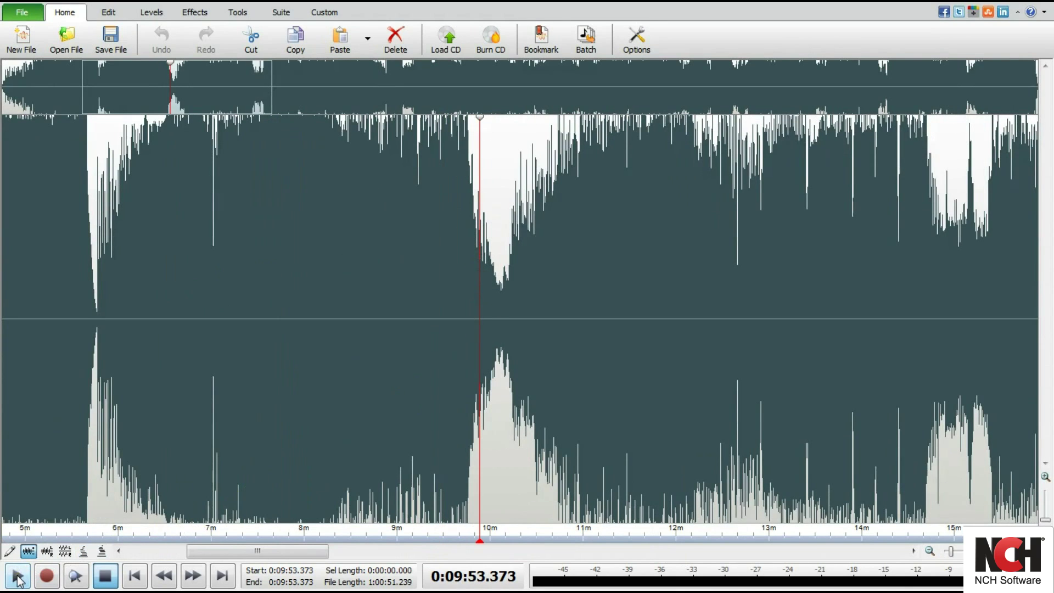
{"action": "left_click", "coordinate": [18, 576]}
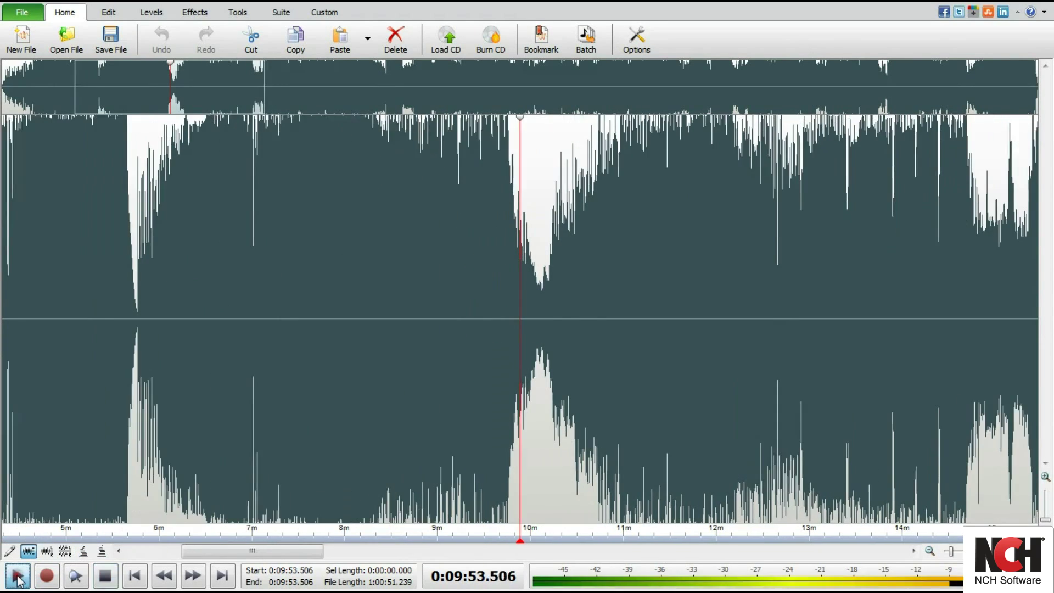
{"action": "left_click", "coordinate": [107, 576]}
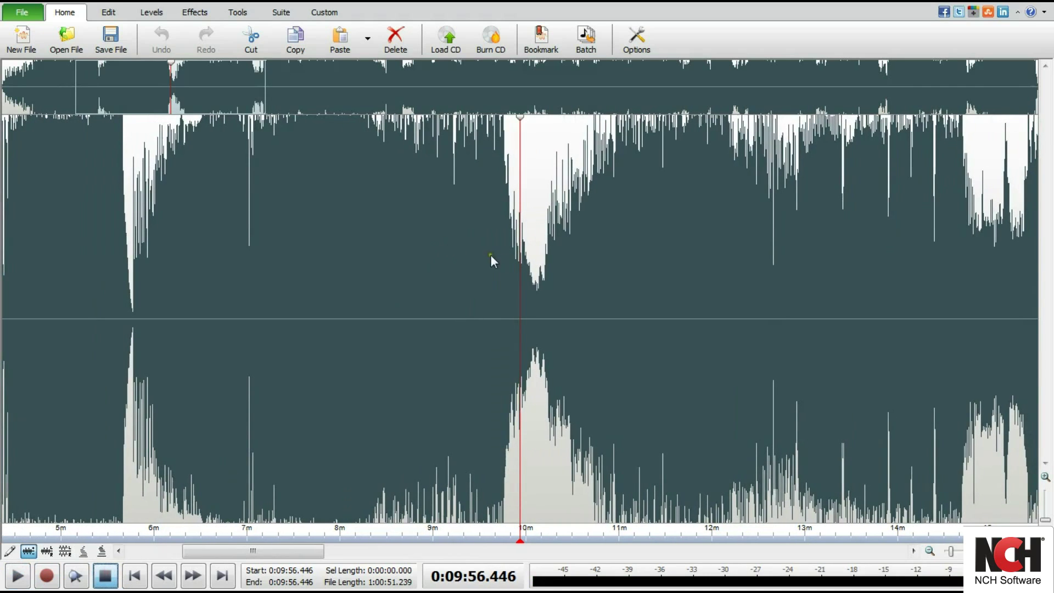
{"action": "left_click", "coordinate": [526, 259]}
{"action": "left_click", "coordinate": [20, 576]}
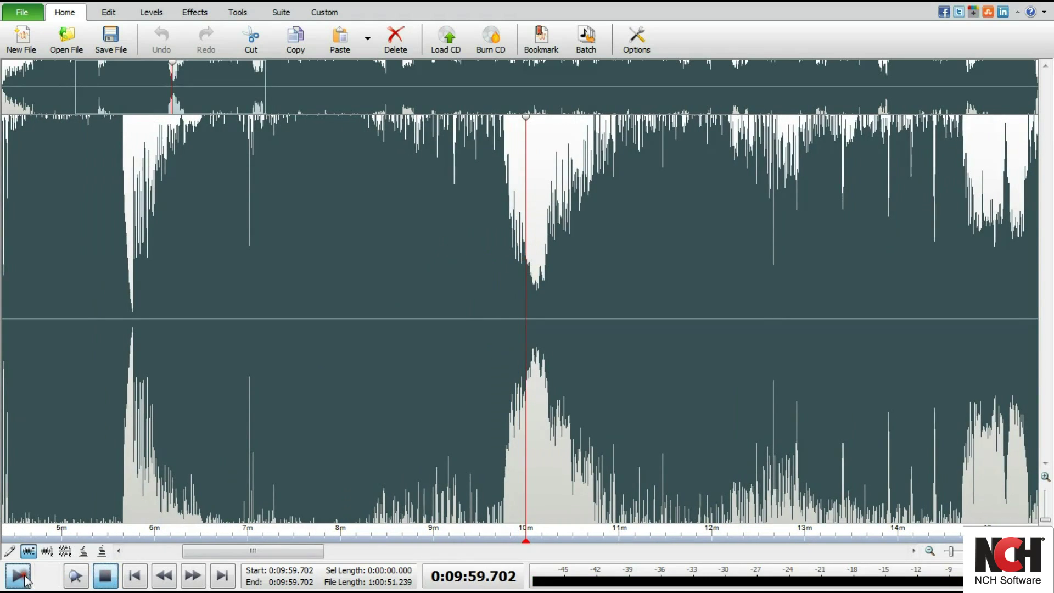
{"action": "left_click", "coordinate": [116, 576]}
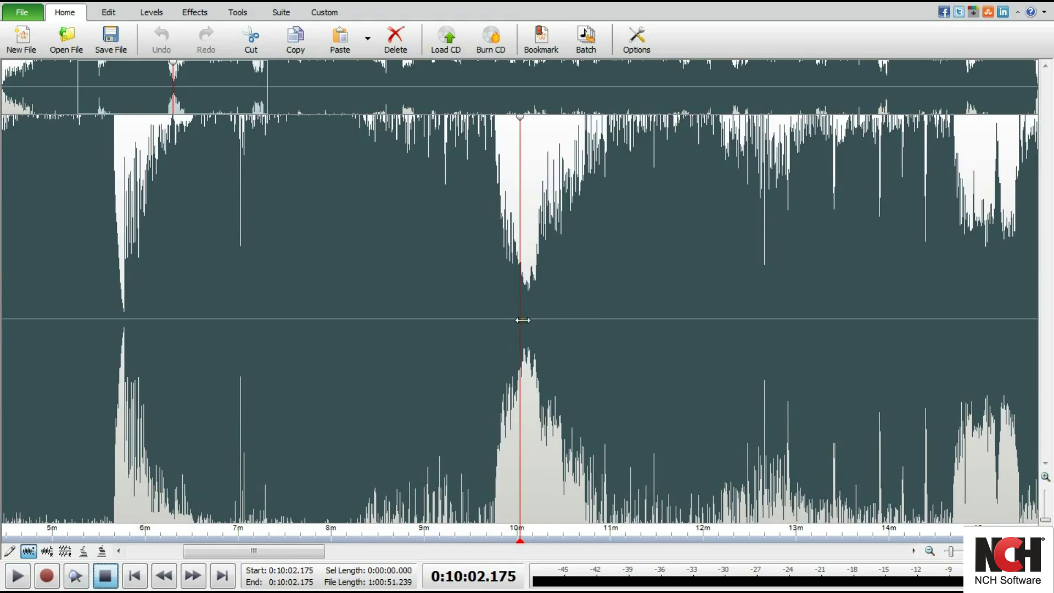
{"action": "left_click", "coordinate": [553, 49]}
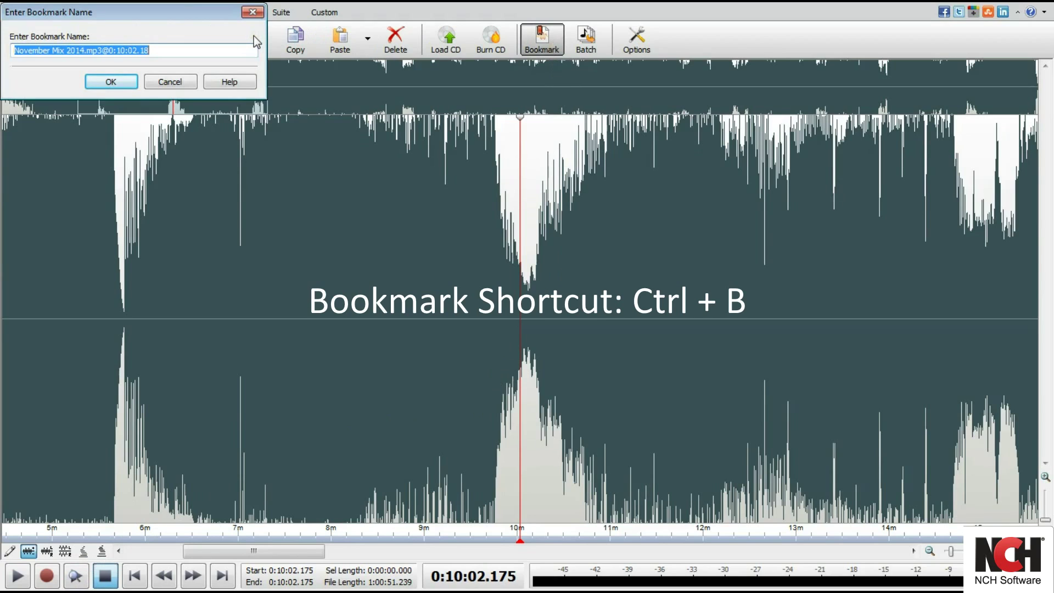
{"action": "type", "text": "Track"}
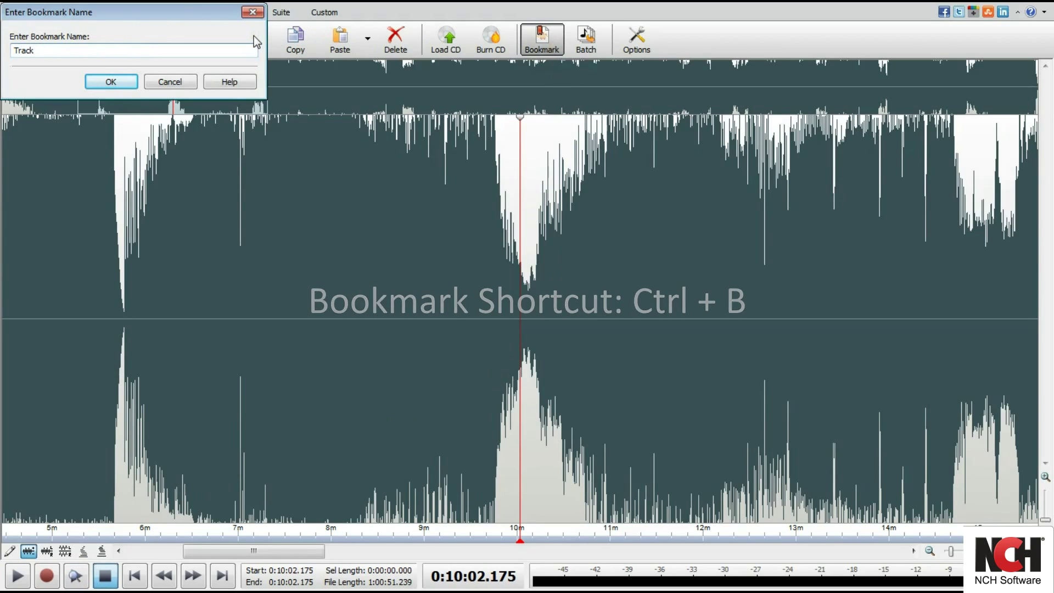
{"action": "type", "text": " 1"}
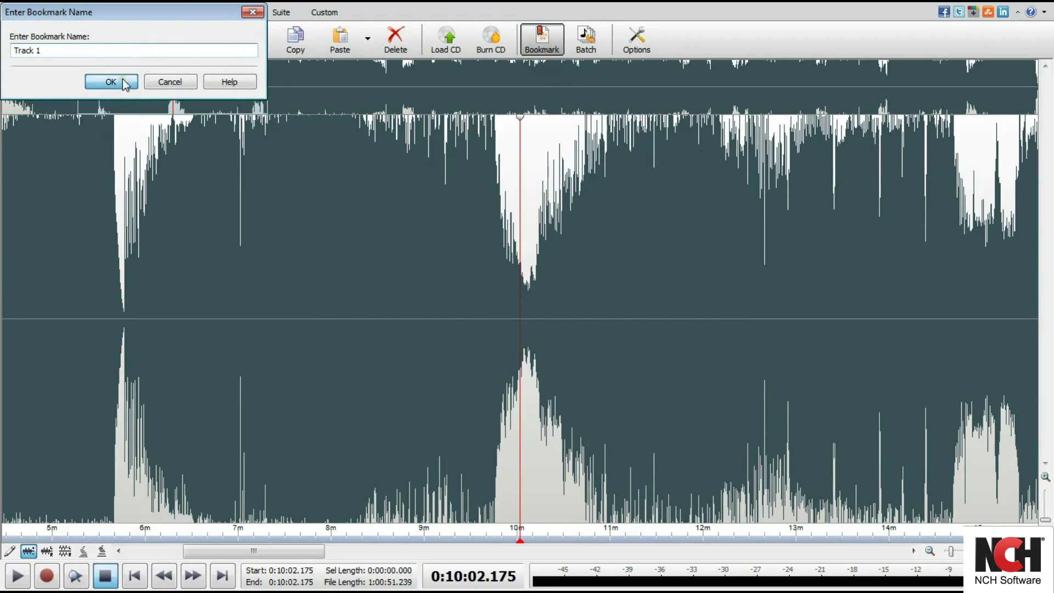
{"action": "left_click", "coordinate": [111, 81]}
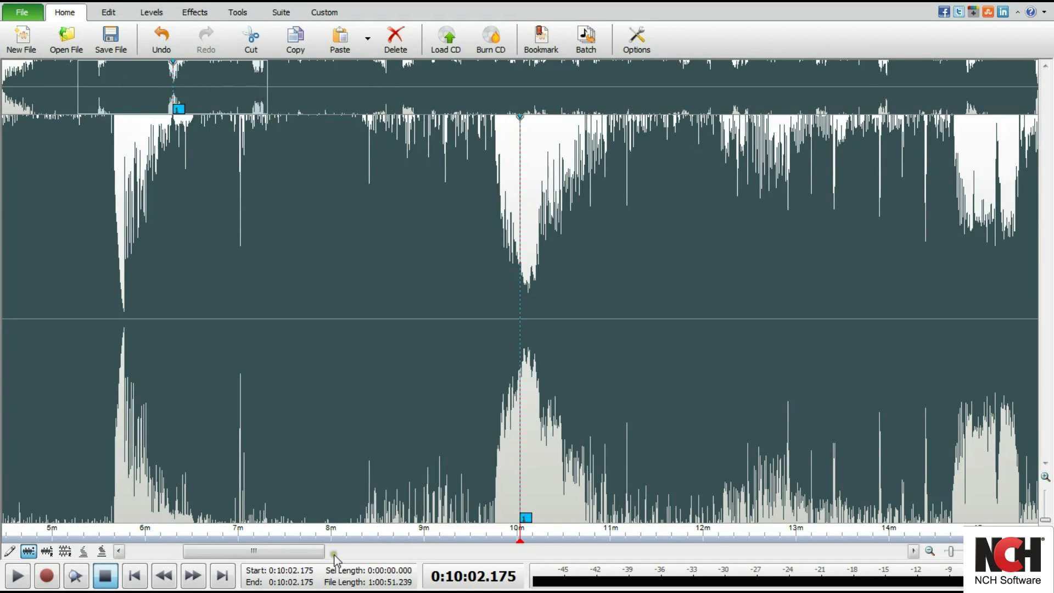
Step: Add a 'Track 2' bookmark at the track change near 23:45
{"action": "left_click_drag", "start_coordinate": [334, 553], "coordinate": [504, 552]}
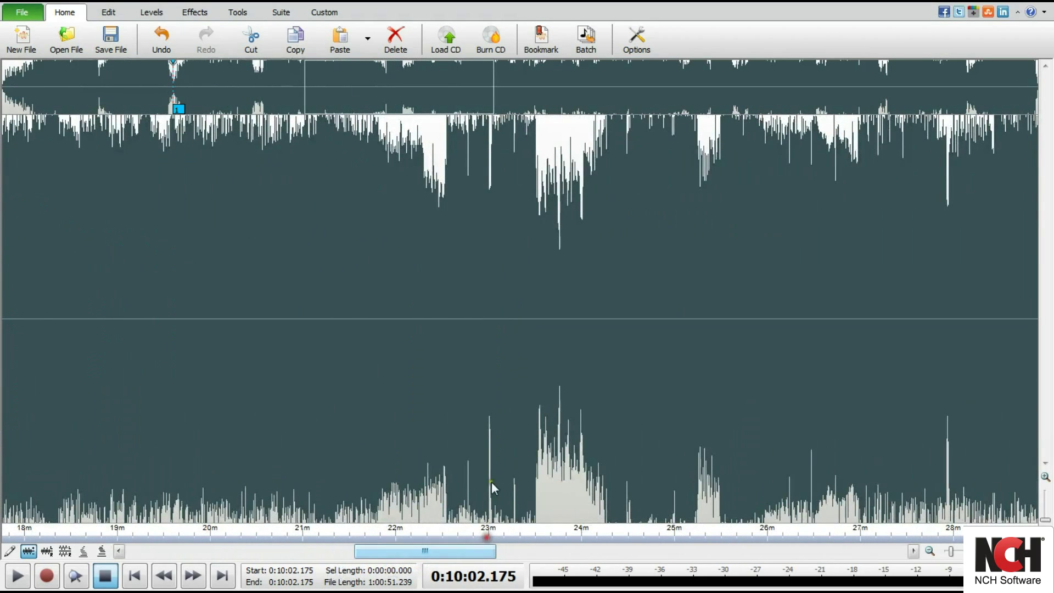
{"action": "left_click", "coordinate": [559, 243]}
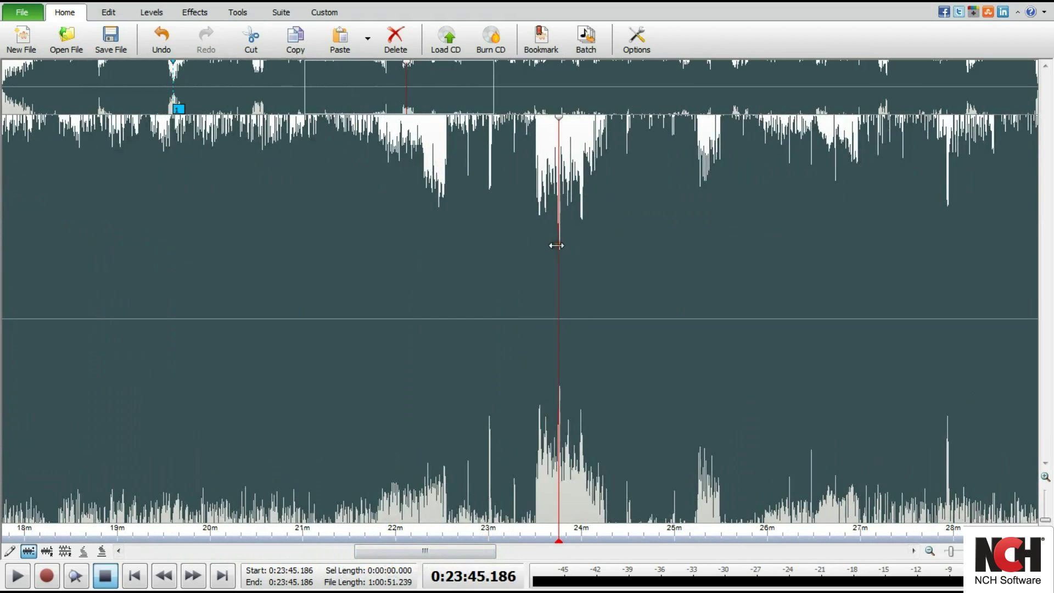
{"action": "left_click", "coordinate": [532, 45]}
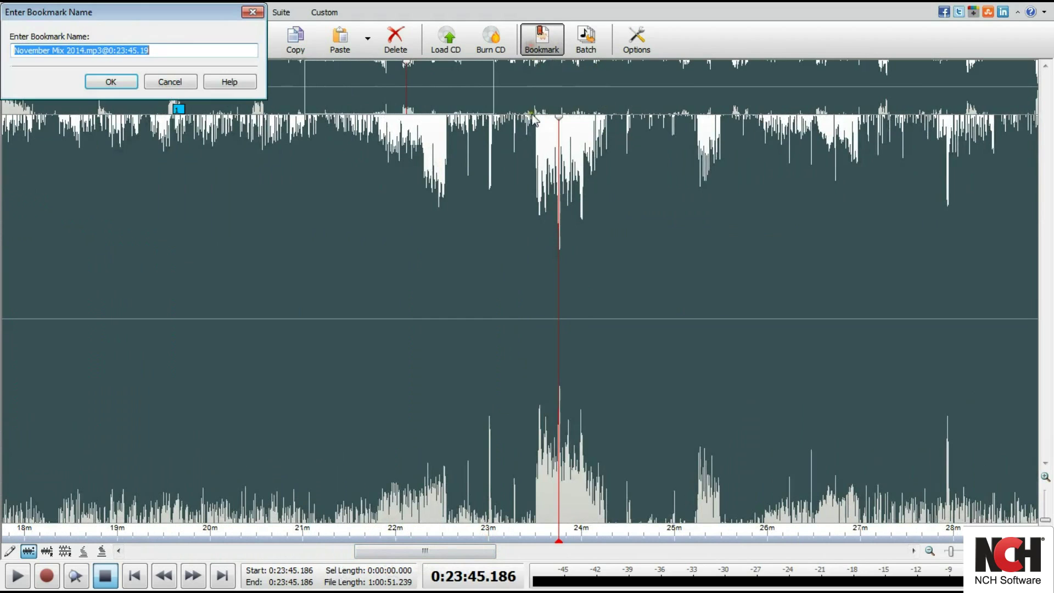
{"action": "type", "text": "Track "}
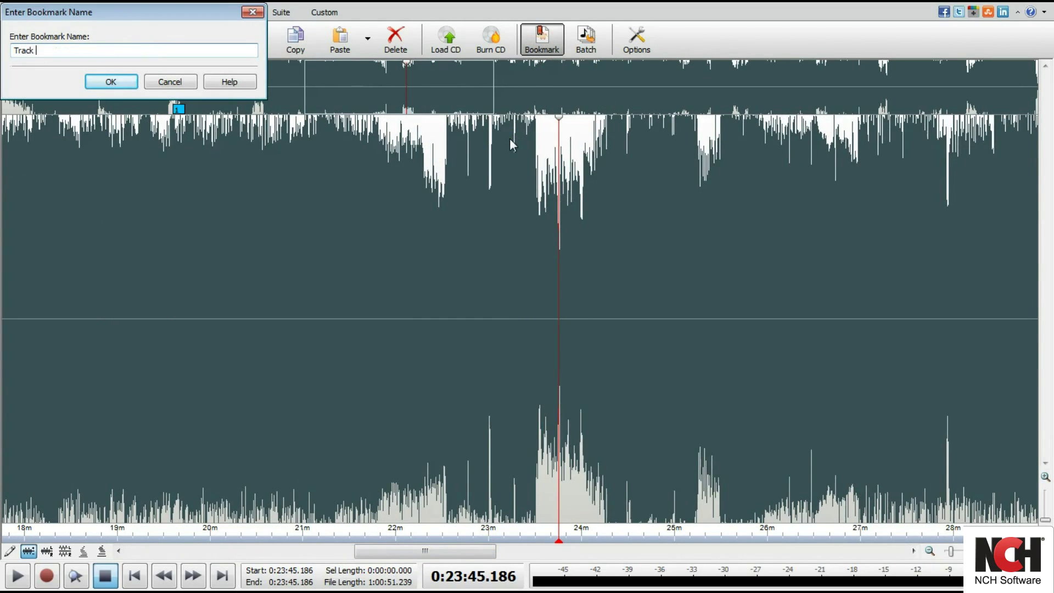
{"action": "type", "text": "2"}
{"action": "key", "text": "Return"}
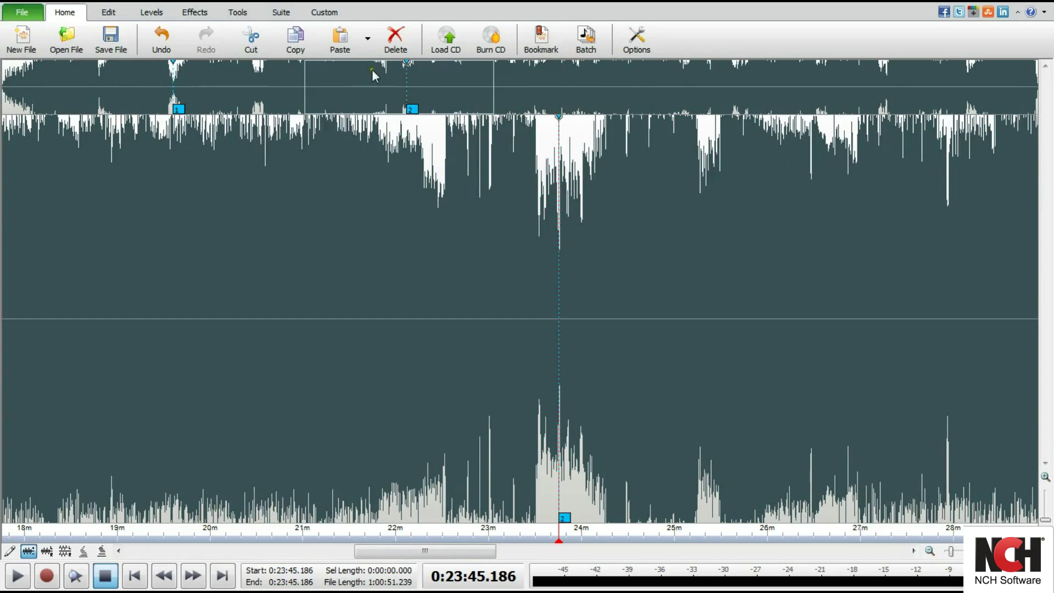
Step: Split the mix at its bookmarks into separate Track 1 and Track 2 files
{"action": "left_click", "coordinate": [109, 12]}
{"action": "left_click", "coordinate": [138, 48]}
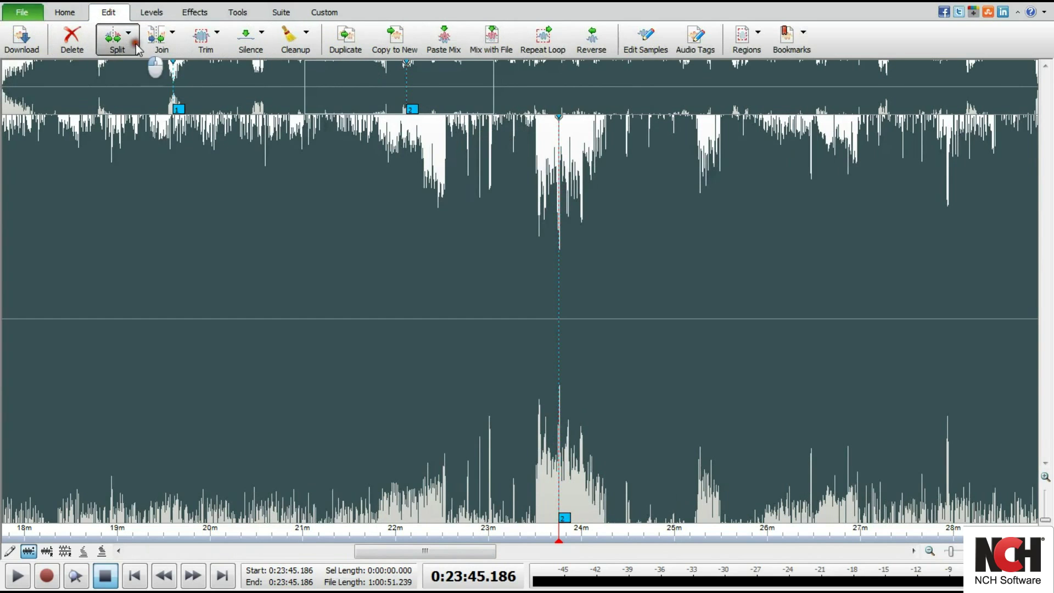
{"action": "left_click", "coordinate": [182, 85]}
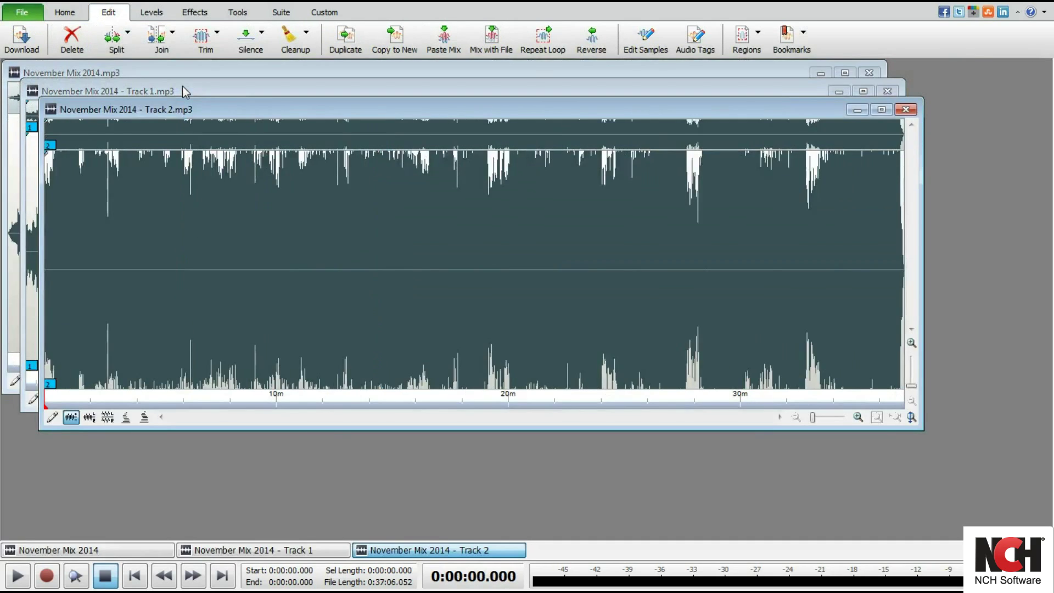